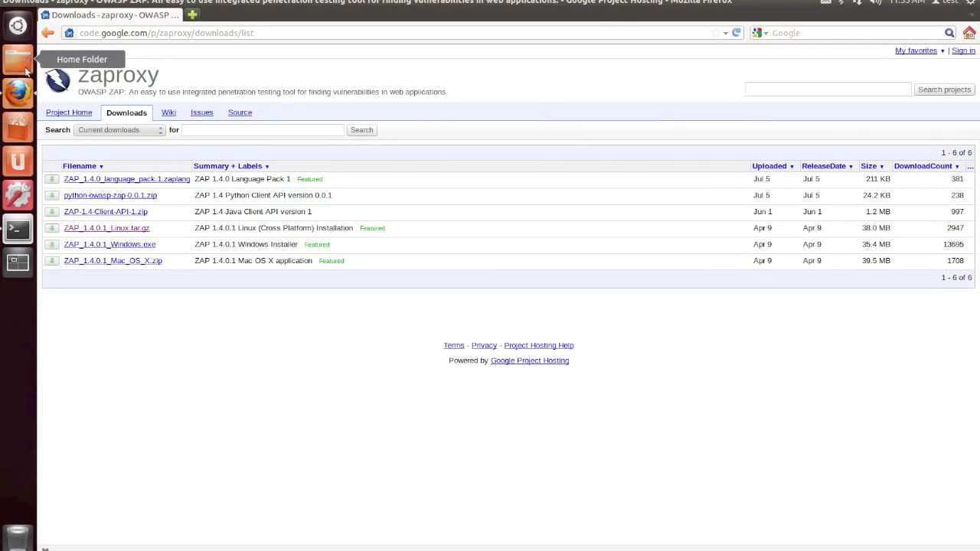
- Switch to the terminal and list the contents of the ZAP_1.4.0.1 folder
{"action": "left_click", "coordinate": [21, 229]}
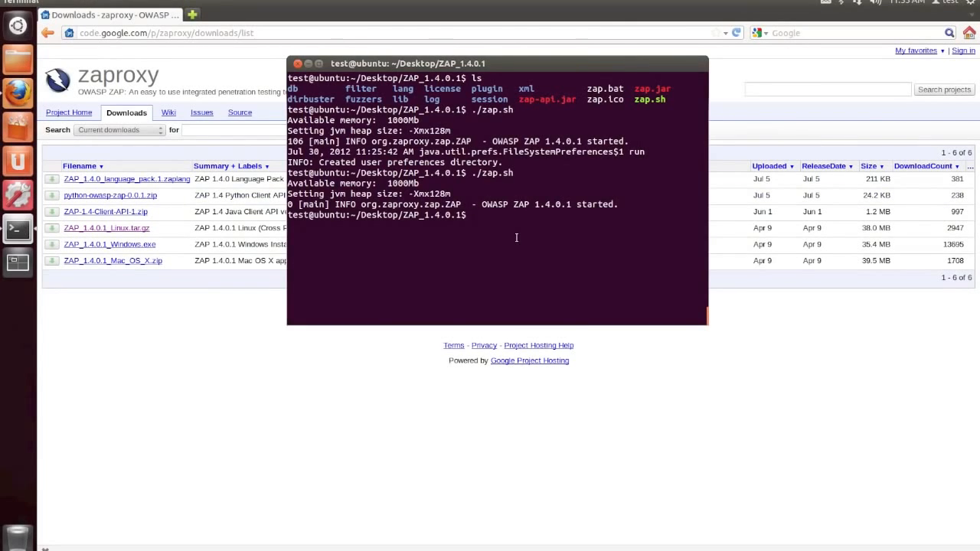
{"action": "type", "text": "ls"}
{"action": "key", "text": "Return"}
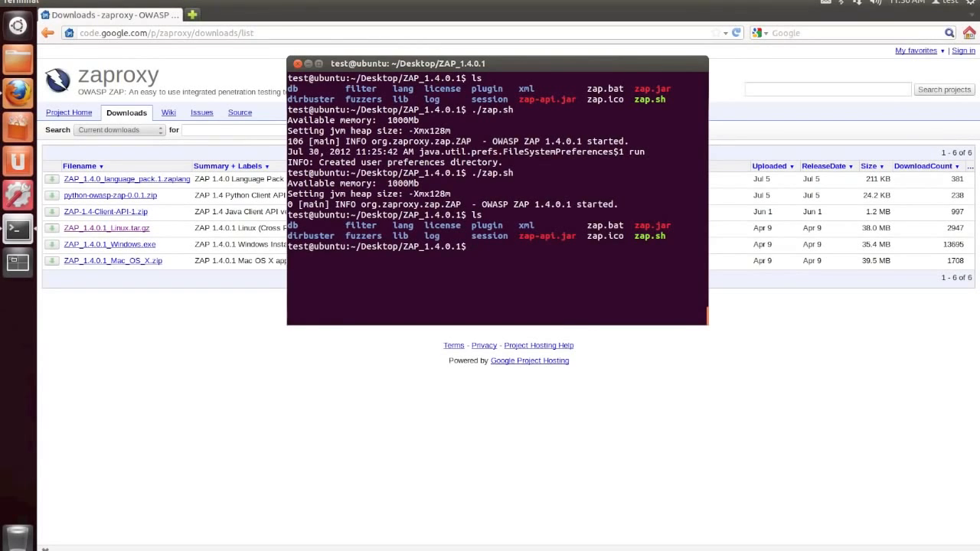
- Launch OWASP ZAP with ./zap.sh and accept its Apache License
{"action": "type", "text": "./zap.sh"}
{"action": "key", "text": "Return"}
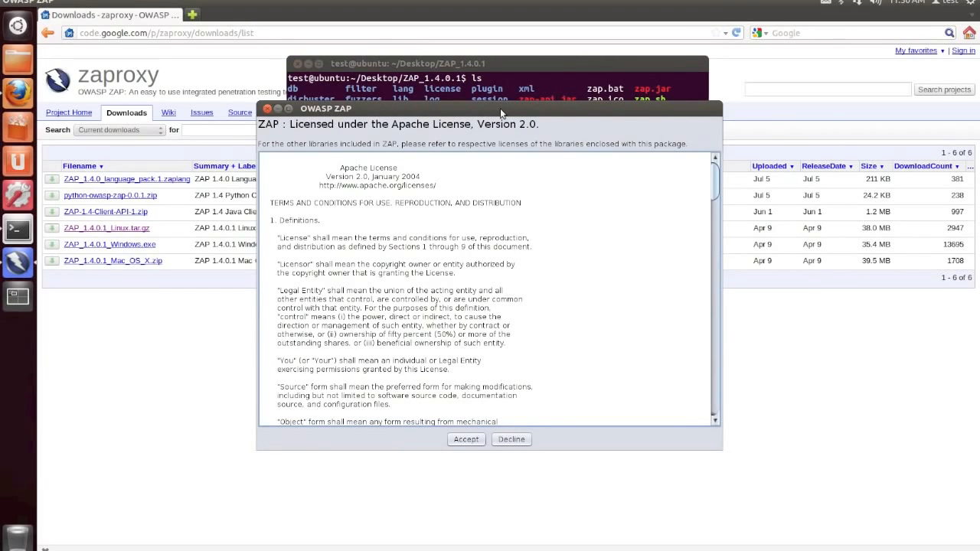
{"action": "left_click_drag", "start_coordinate": [500, 108], "coordinate": [512, 48]}
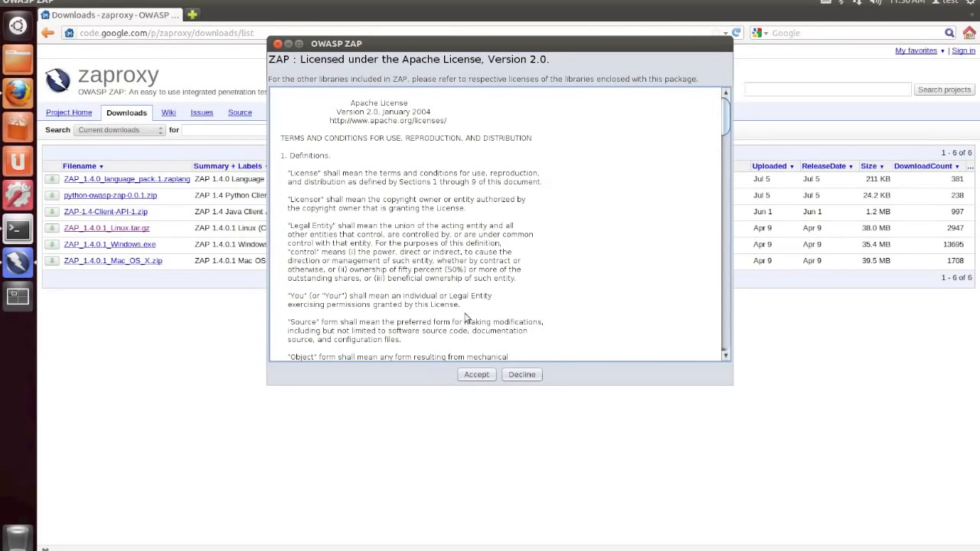
{"action": "left_click", "coordinate": [475, 375]}
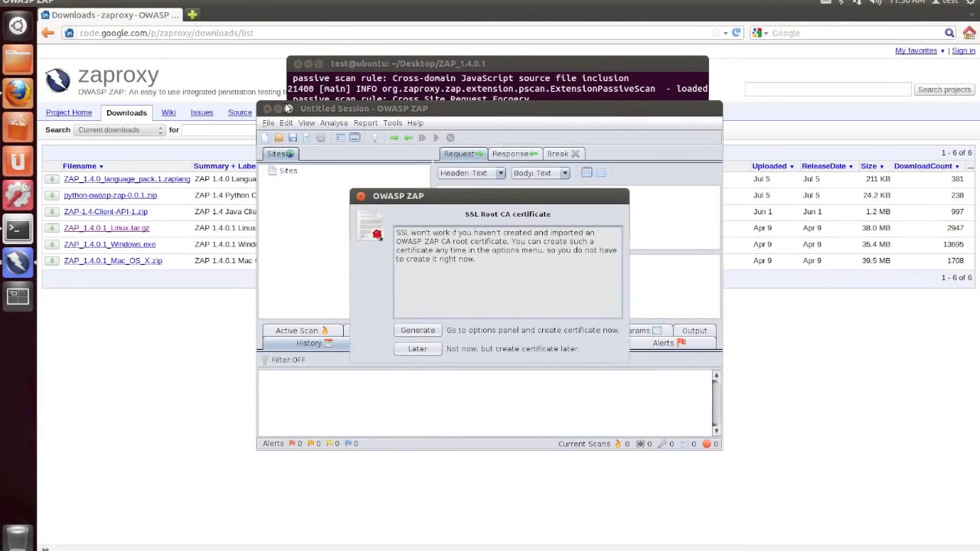
- Choose to create the SSL root CA certificate now and generate it in the Dynamic SSL Certificates options
{"action": "left_click_drag", "start_coordinate": [457, 203], "coordinate": [473, 130]}
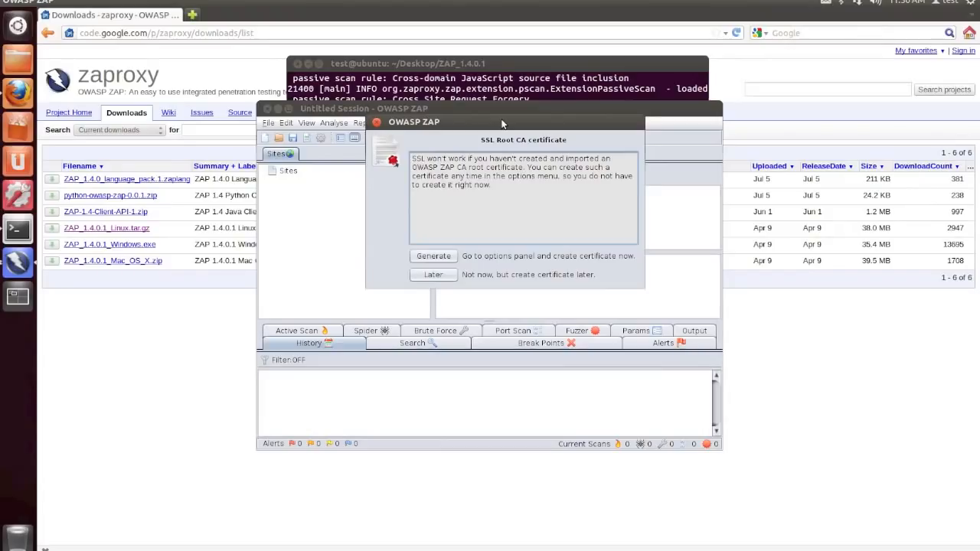
{"action": "left_click", "coordinate": [448, 258]}
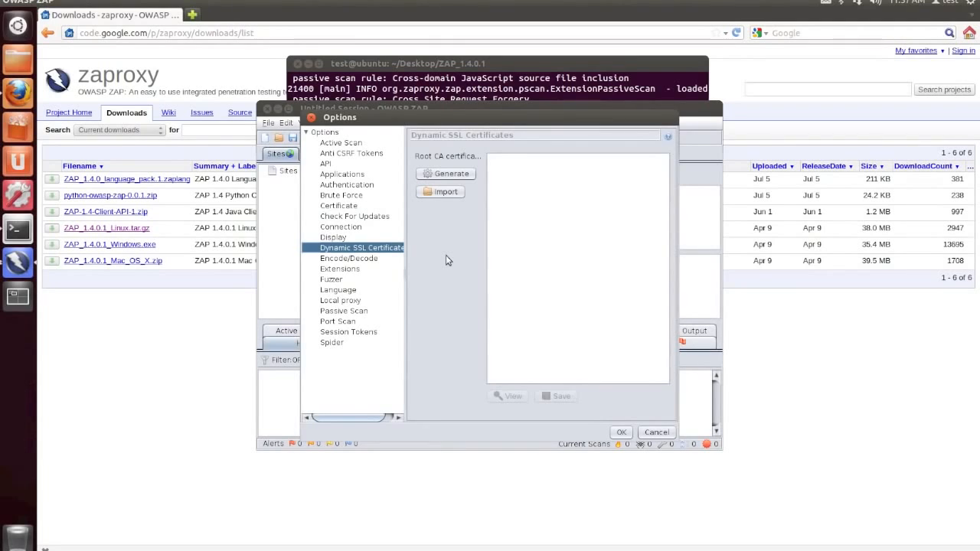
{"action": "left_click", "coordinate": [463, 173]}
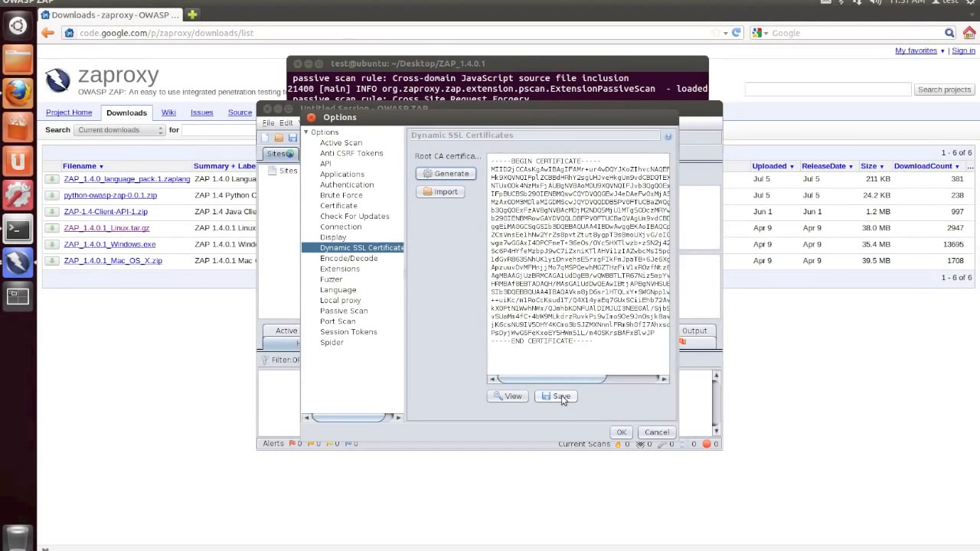
- Save the root CA certificate to the Desktop as owasp_zap_root_ca.cer, confirm the options and maximize the ZAP window
{"action": "left_click", "coordinate": [561, 395]}
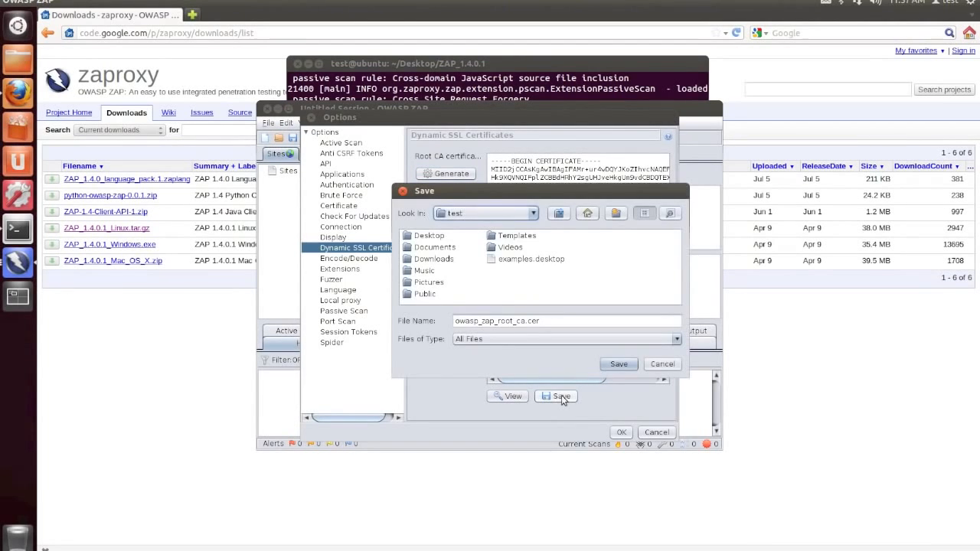
{"action": "double_click", "coordinate": [432, 237]}
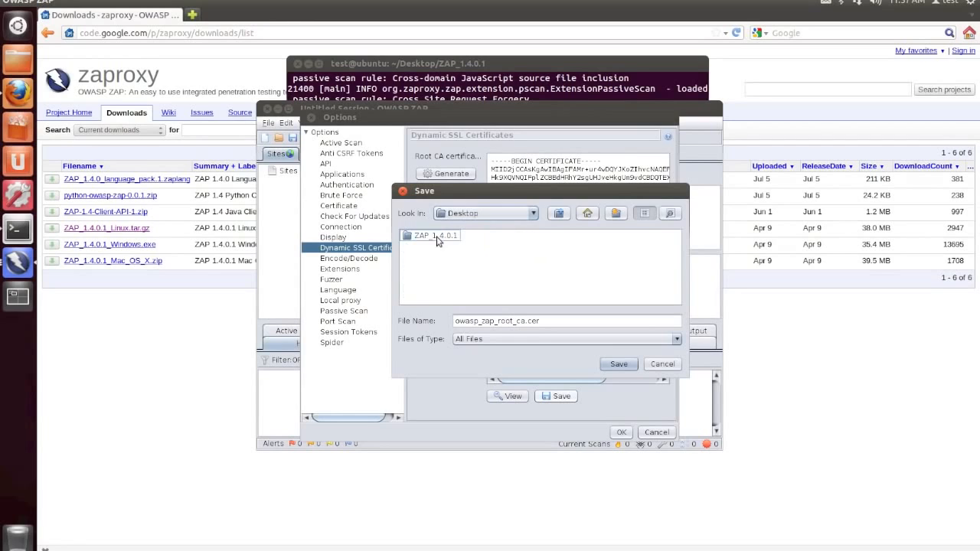
{"action": "left_click", "coordinate": [620, 365]}
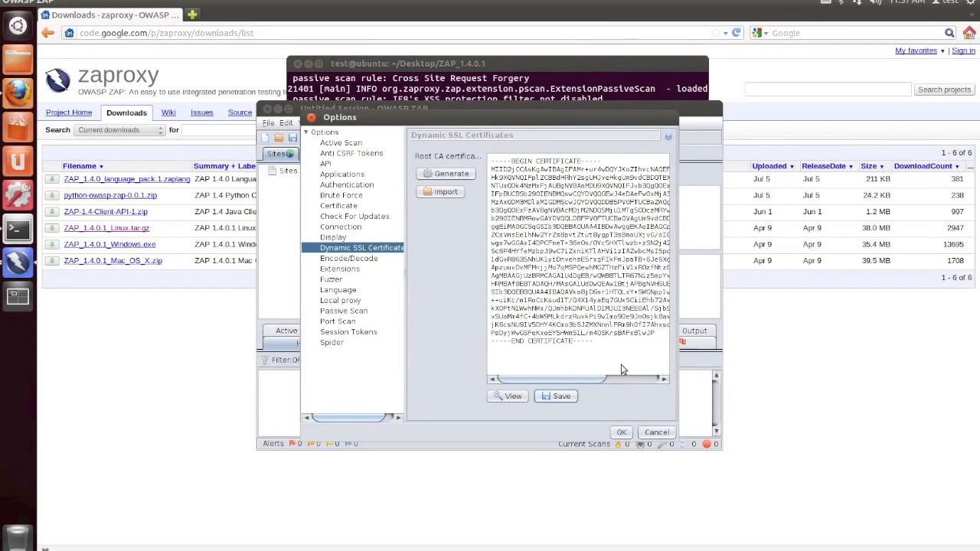
{"action": "left_click", "coordinate": [621, 432]}
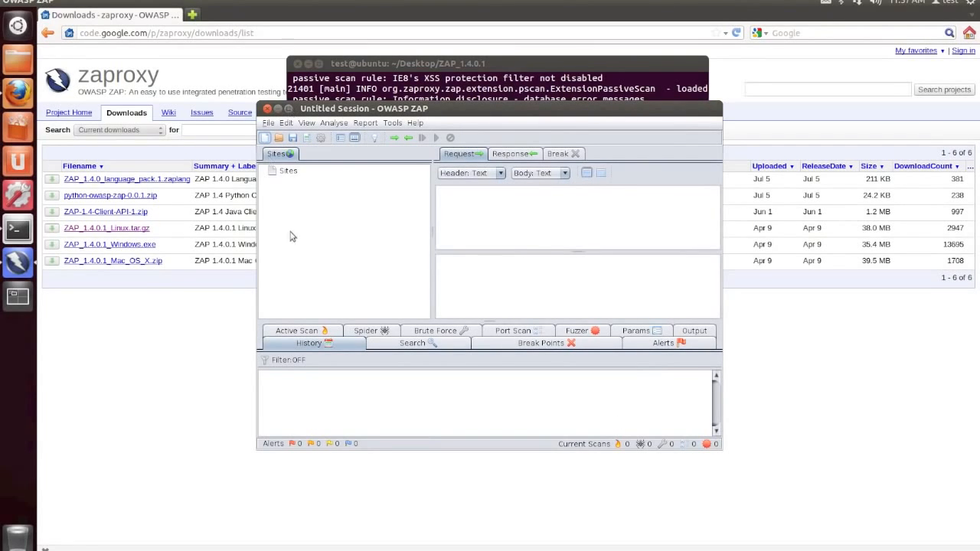
{"action": "left_click", "coordinate": [290, 109]}
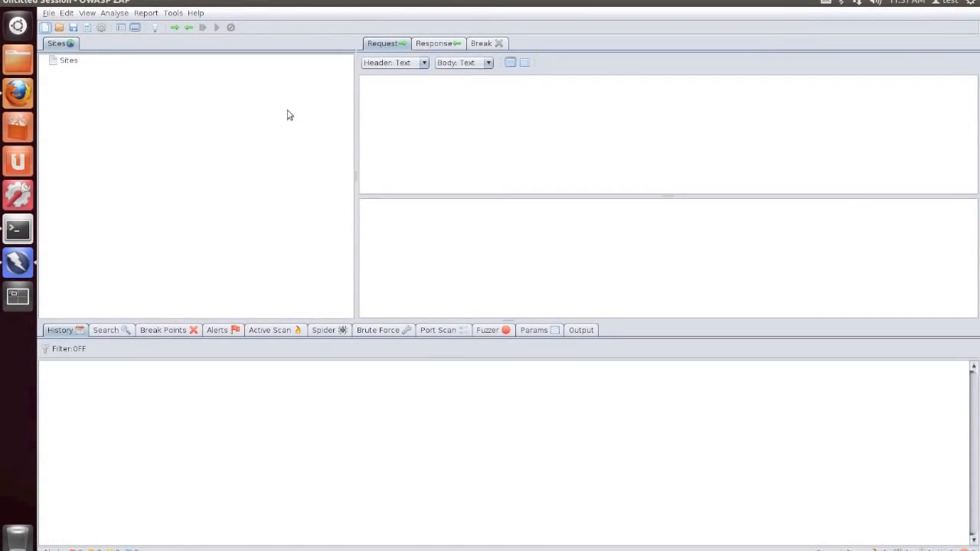
- Switch to Firefox and open the Certificate Manager from its advanced encryption preferences
{"action": "left_click", "coordinate": [23, 92]}
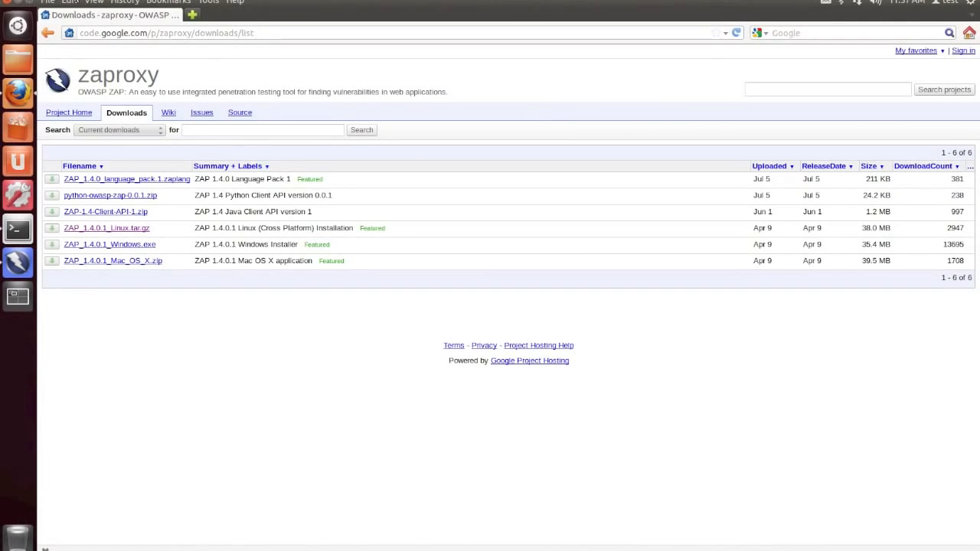
{"action": "left_click", "coordinate": [48, 2]}
{"action": "mouse_move", "coordinate": [67, 2]}
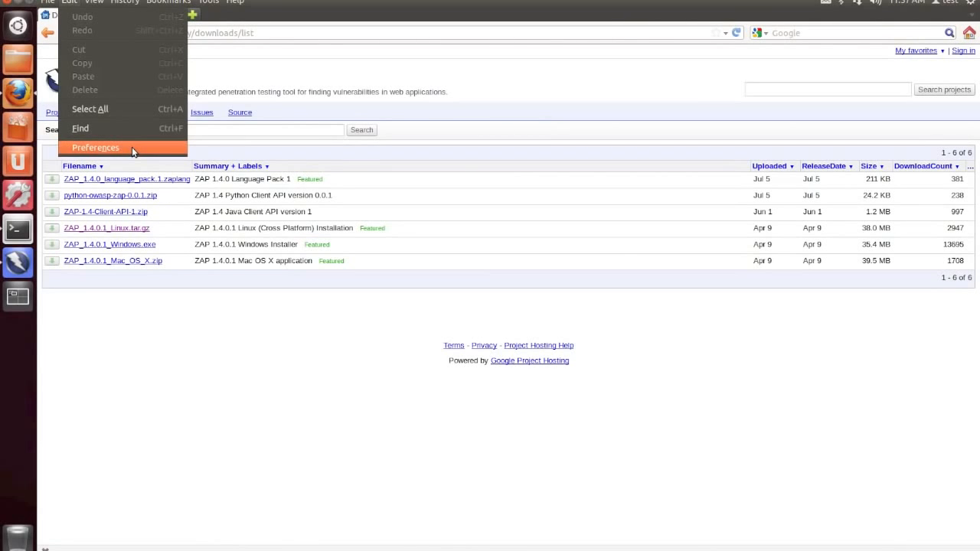
{"action": "left_click", "coordinate": [132, 150]}
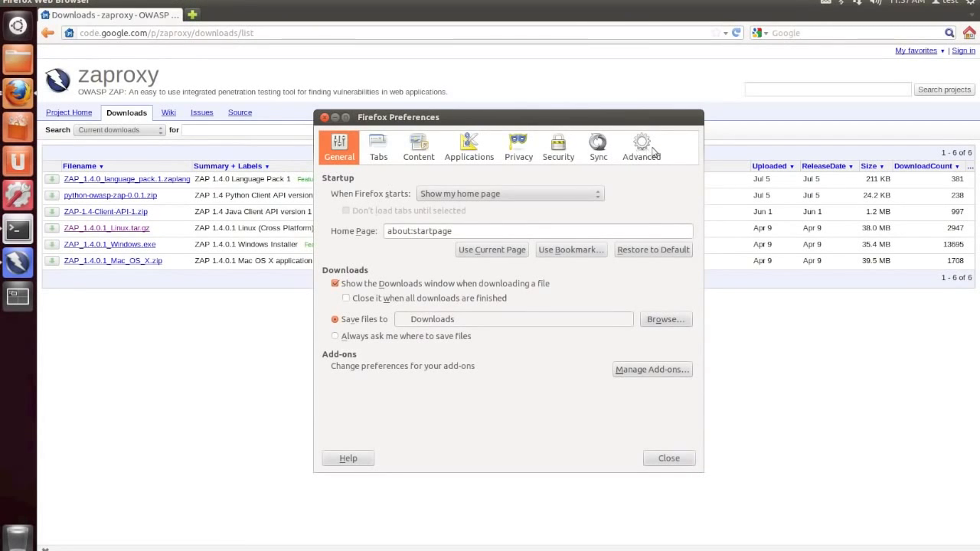
{"action": "left_click", "coordinate": [653, 152]}
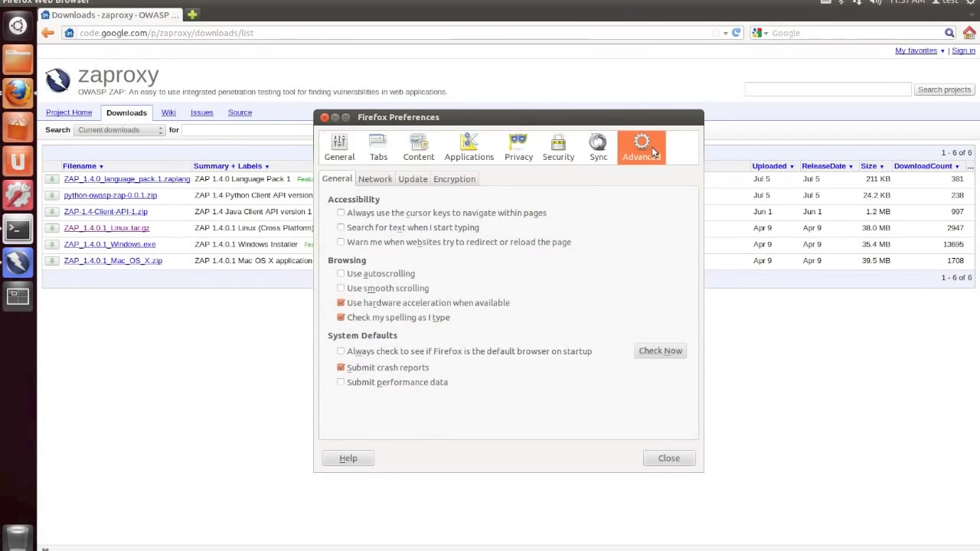
{"action": "left_click", "coordinate": [454, 179]}
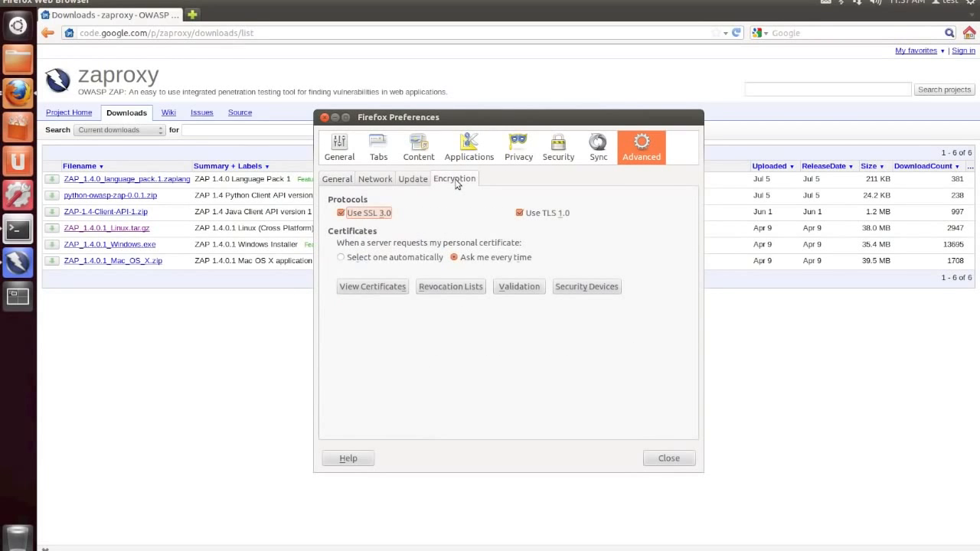
{"action": "left_click", "coordinate": [390, 290]}
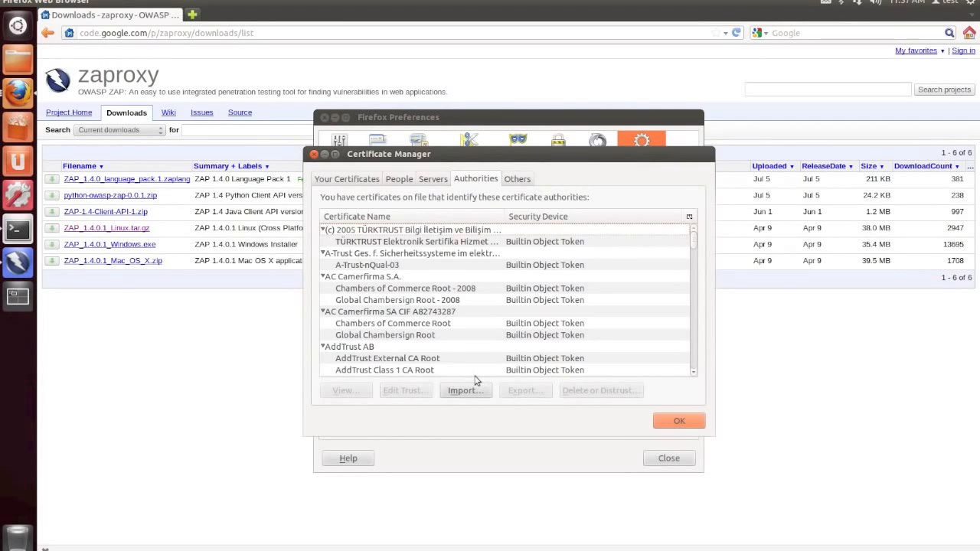
- Import owasp_zap_root_ca.cer from the Desktop as a certificate authority
{"action": "left_click", "coordinate": [466, 390]}
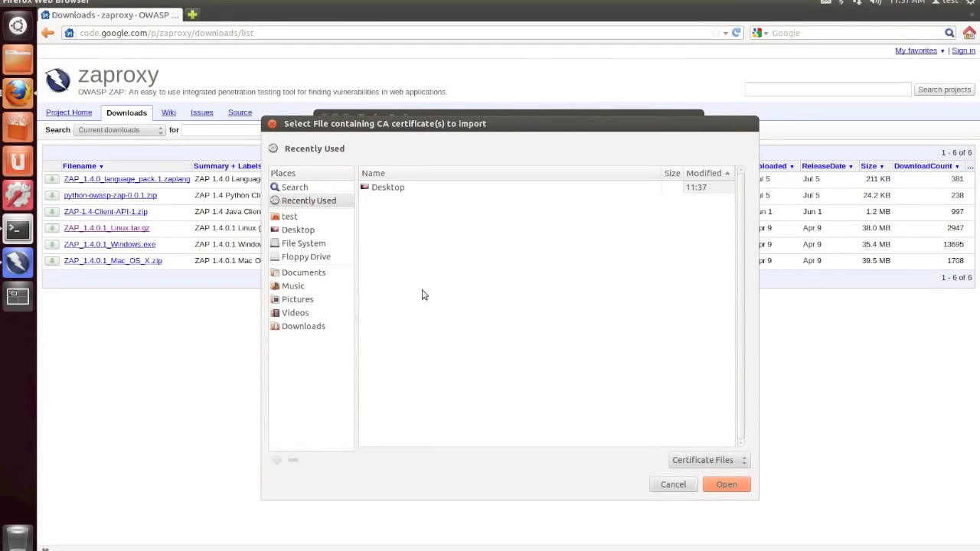
{"action": "double_click", "coordinate": [391, 189]}
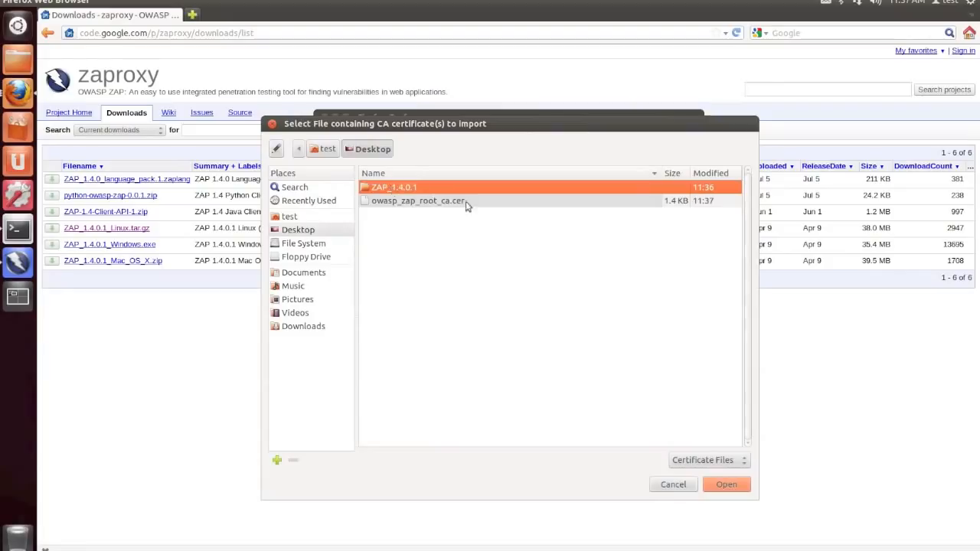
{"action": "left_click", "coordinate": [480, 203]}
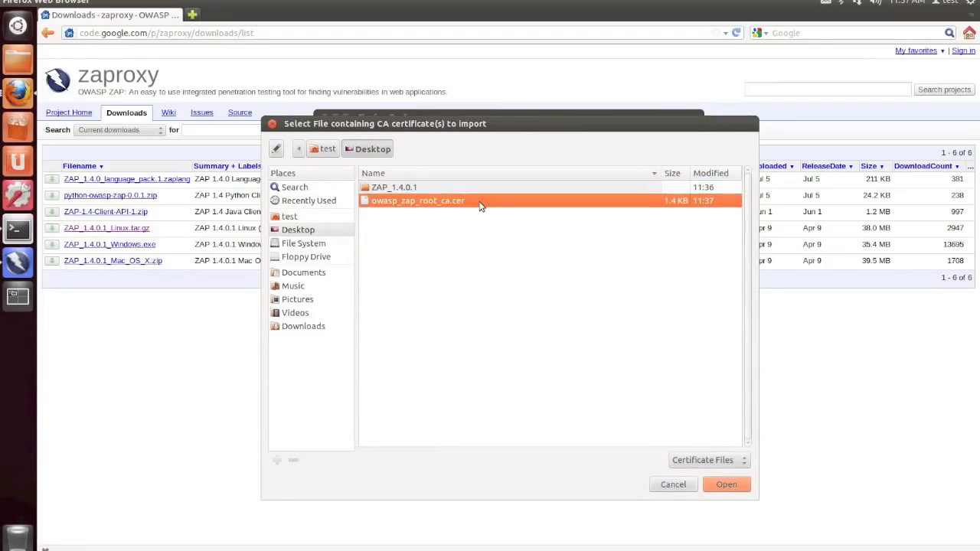
{"action": "double_click", "coordinate": [480, 204]}
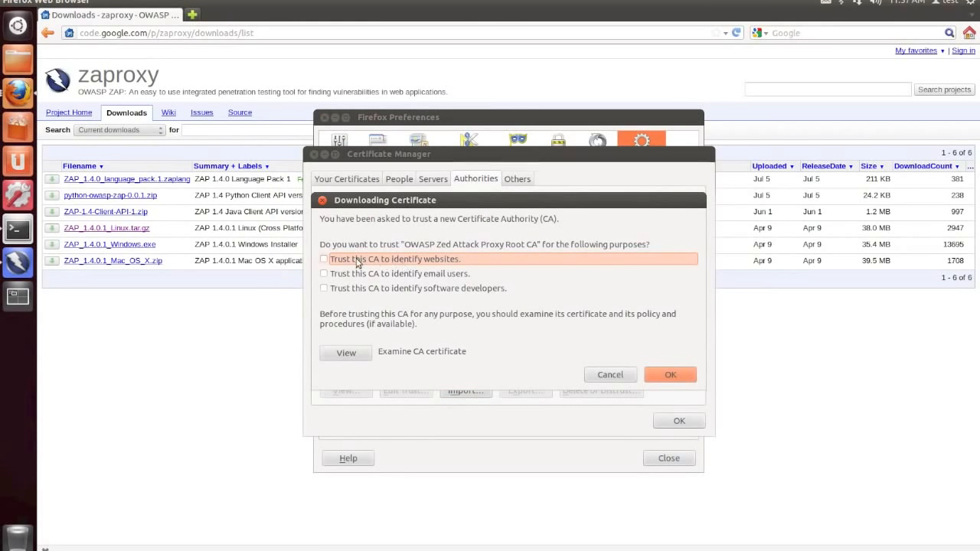
- Trust the ZAP root CA for identifying websites, email users and software developers, and close the certificate manager and preferences
{"action": "left_click", "coordinate": [324, 261]}
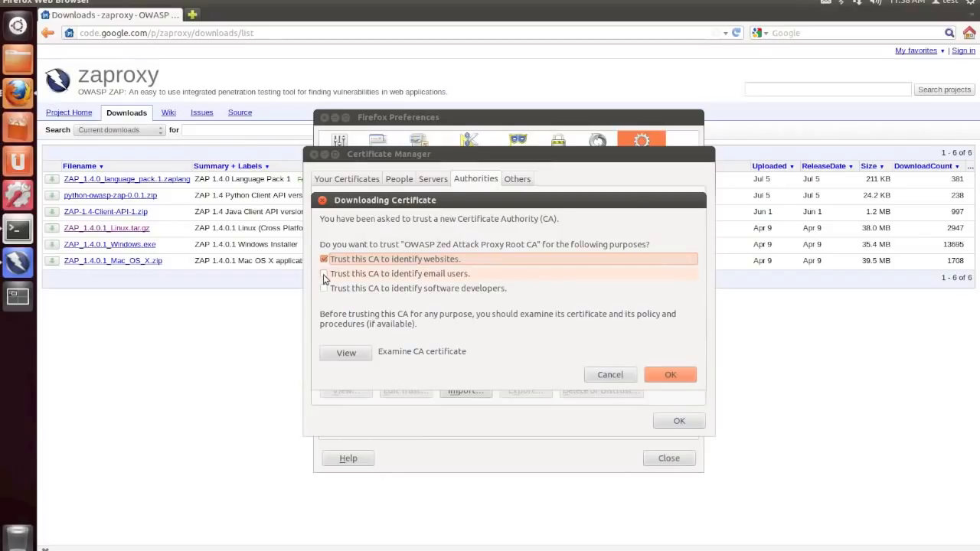
{"action": "left_click", "coordinate": [324, 276]}
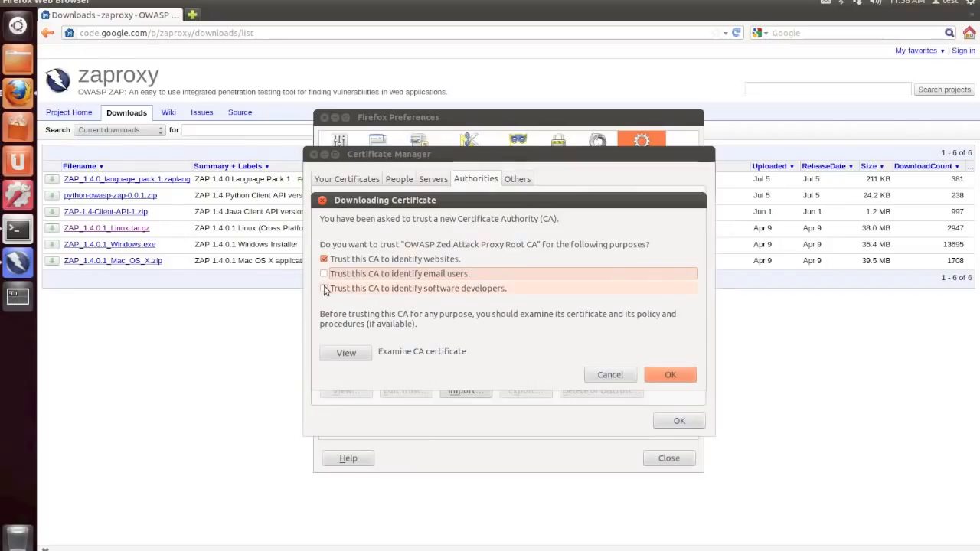
{"action": "left_click", "coordinate": [325, 289]}
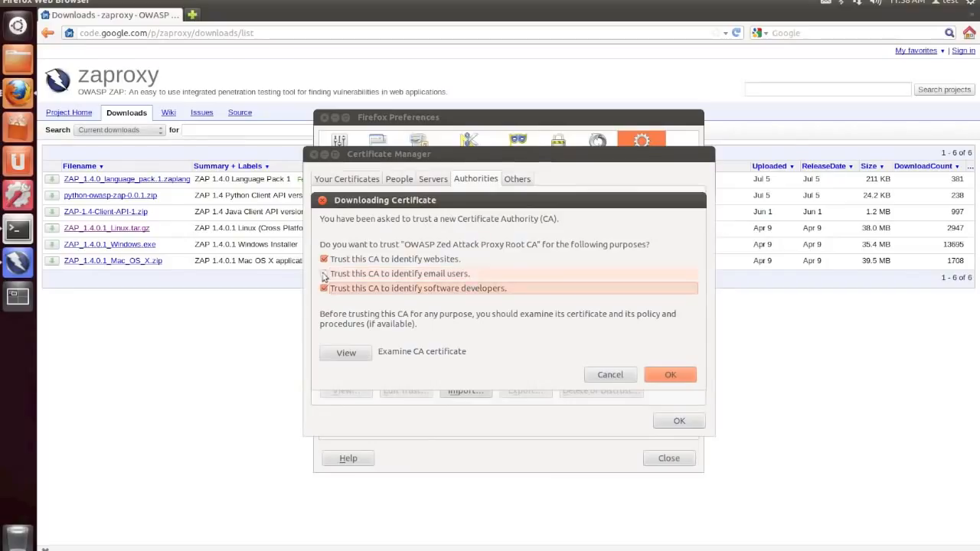
{"action": "left_click", "coordinate": [324, 275]}
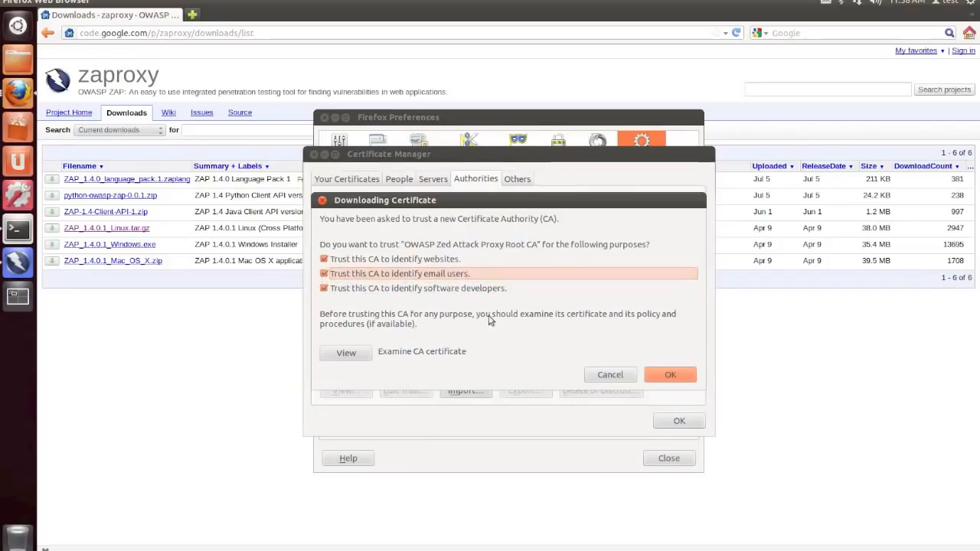
{"action": "left_click", "coordinate": [670, 376]}
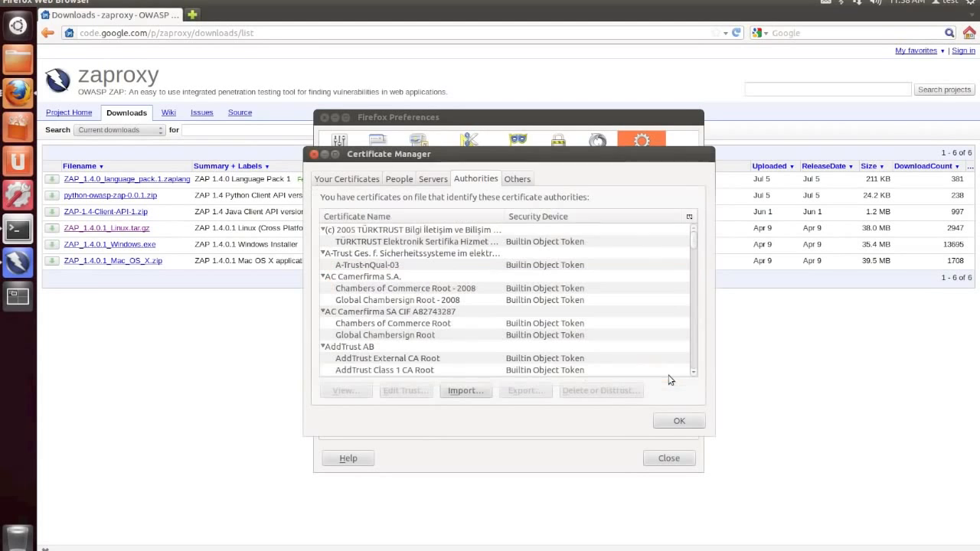
{"action": "left_click", "coordinate": [678, 421]}
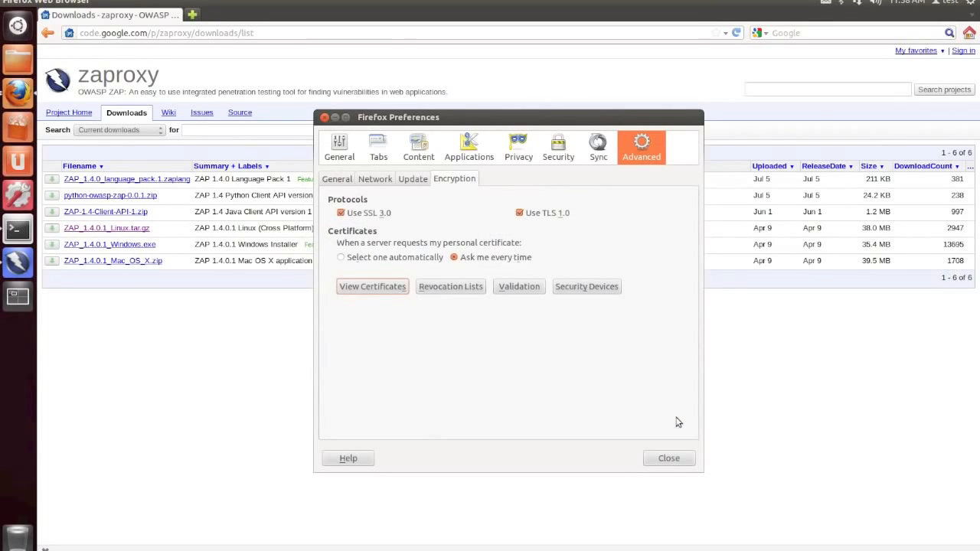
{"action": "left_click", "coordinate": [670, 458]}
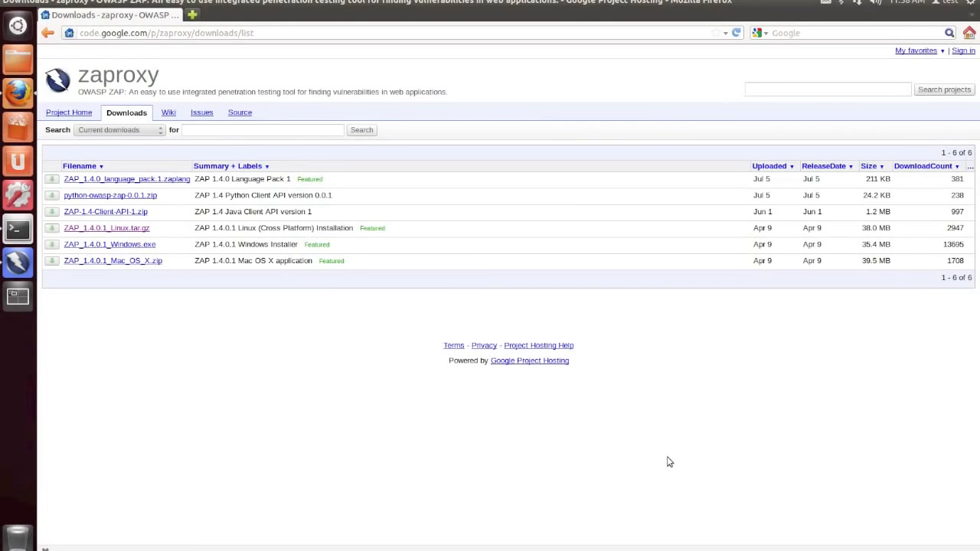
- Switch to Firefox and open the connection settings from its advanced network preferences
{"action": "left_click", "coordinate": [19, 263]}
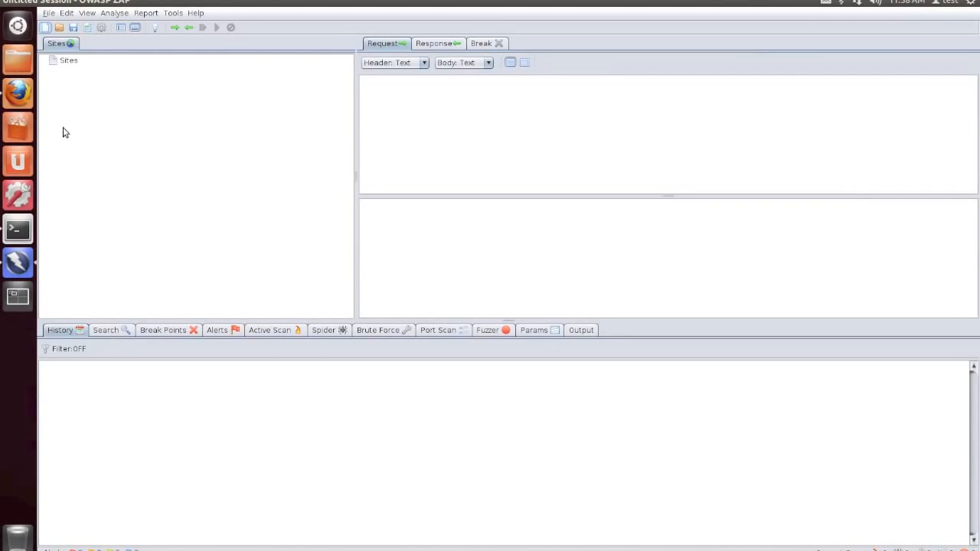
{"action": "left_click", "coordinate": [18, 92]}
{"action": "left_click", "coordinate": [214, 3]}
{"action": "mouse_move", "coordinate": [69, 2]}
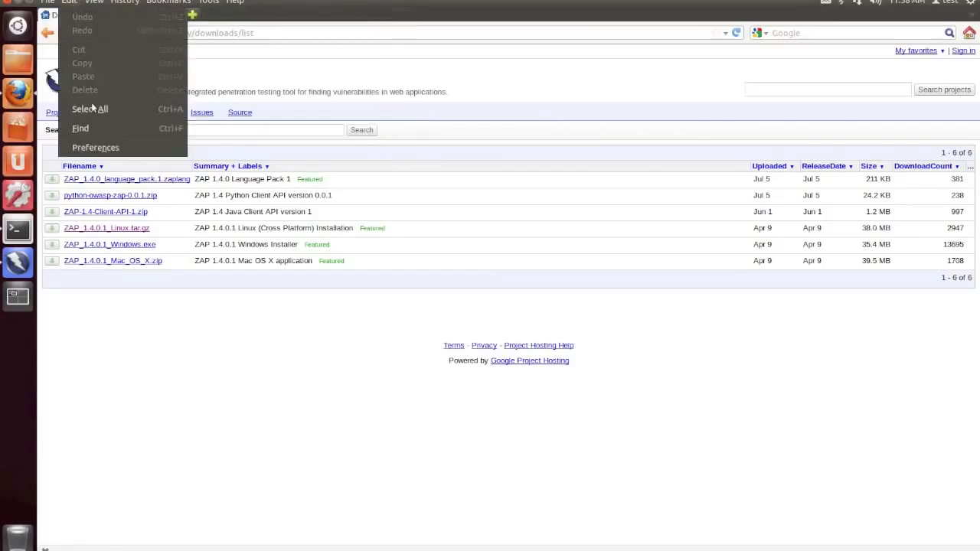
{"action": "left_click", "coordinate": [98, 147]}
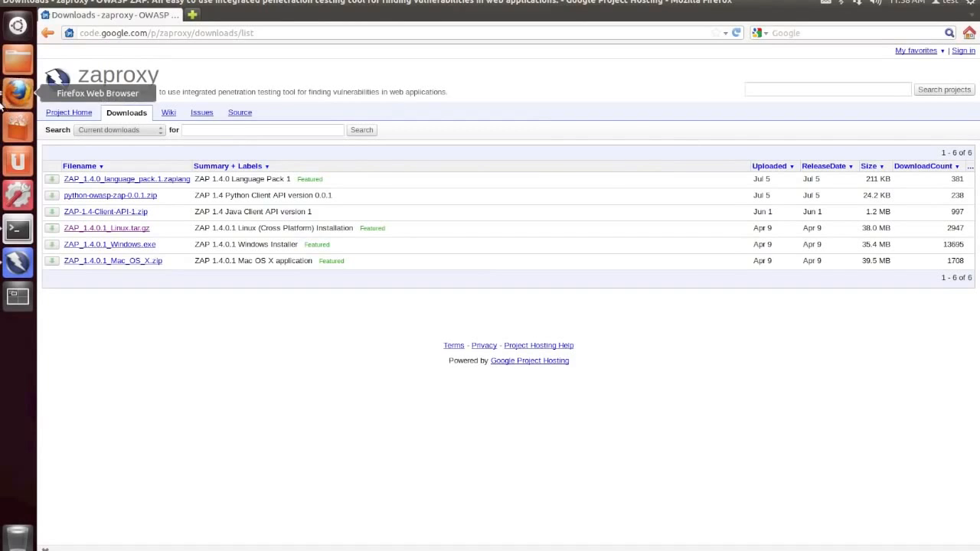
{"action": "left_click_drag", "start_coordinate": [519, 120], "coordinate": [511, 45]}
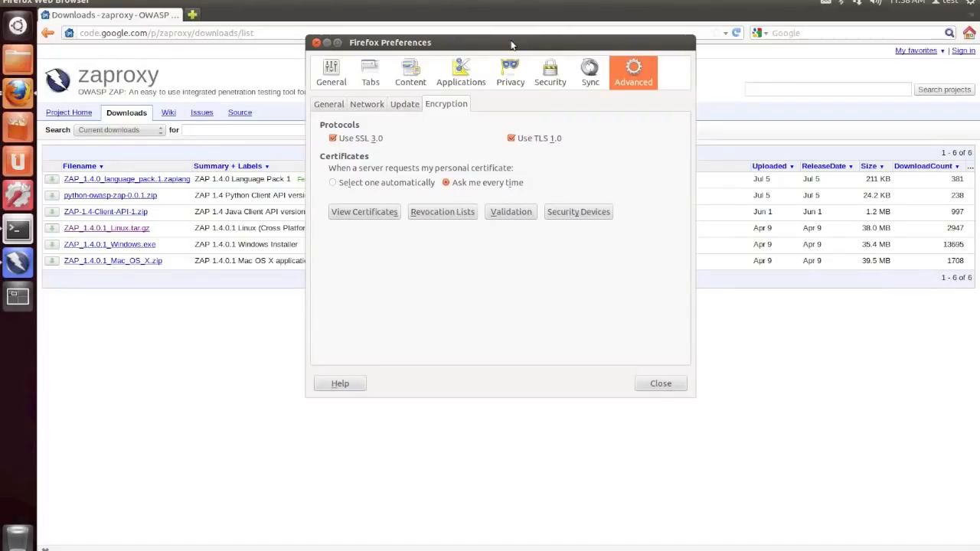
{"action": "left_click", "coordinate": [374, 105]}
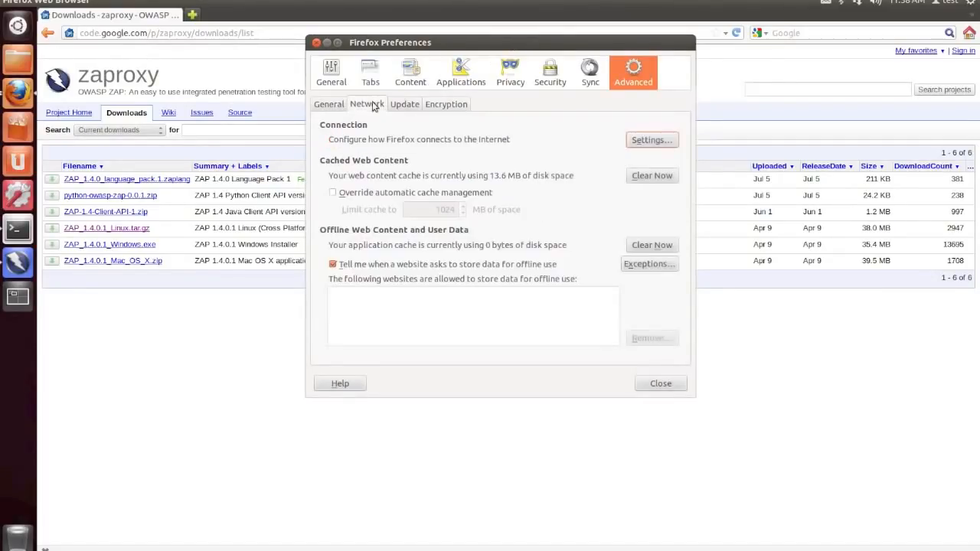
{"action": "left_click", "coordinate": [653, 141]}
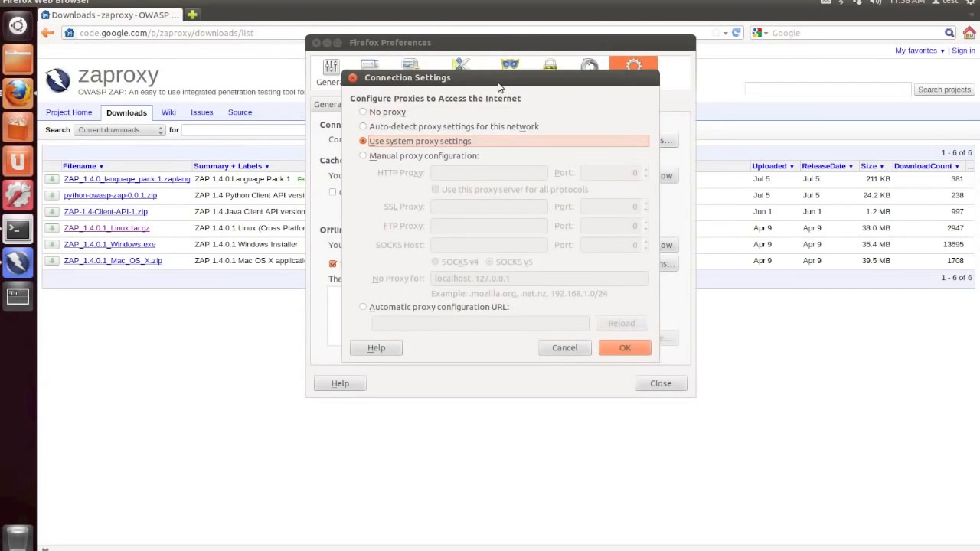
{"action": "left_click_drag", "start_coordinate": [499, 84], "coordinate": [500, 34]}
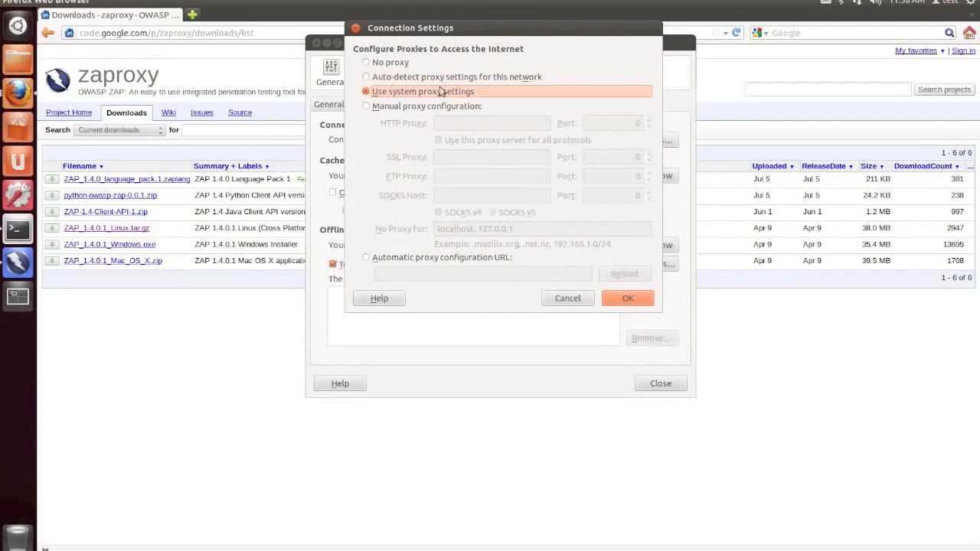
- Set a manual HTTP proxy of localhost on port 8080, use it for all protocols, and close the preferences
{"action": "left_click", "coordinate": [435, 108]}
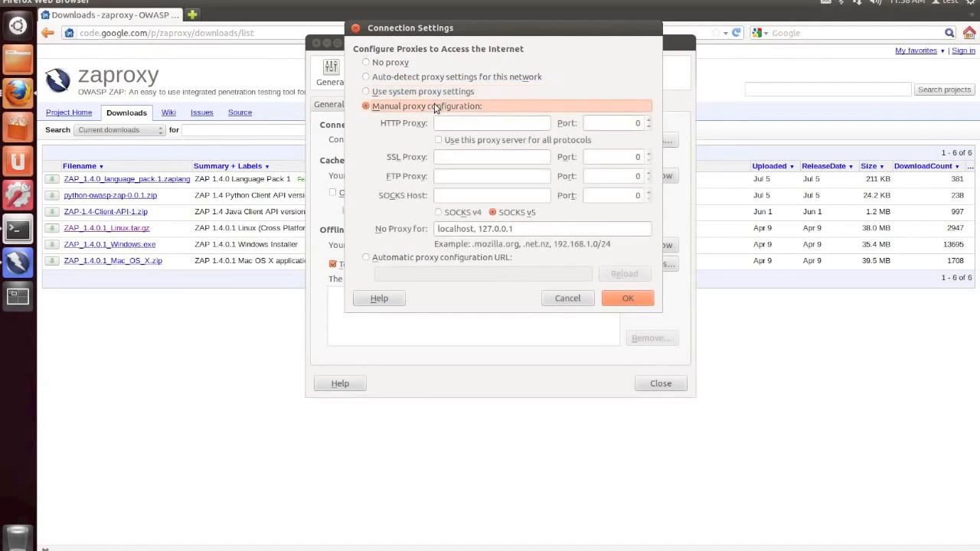
{"action": "left_click", "coordinate": [500, 124]}
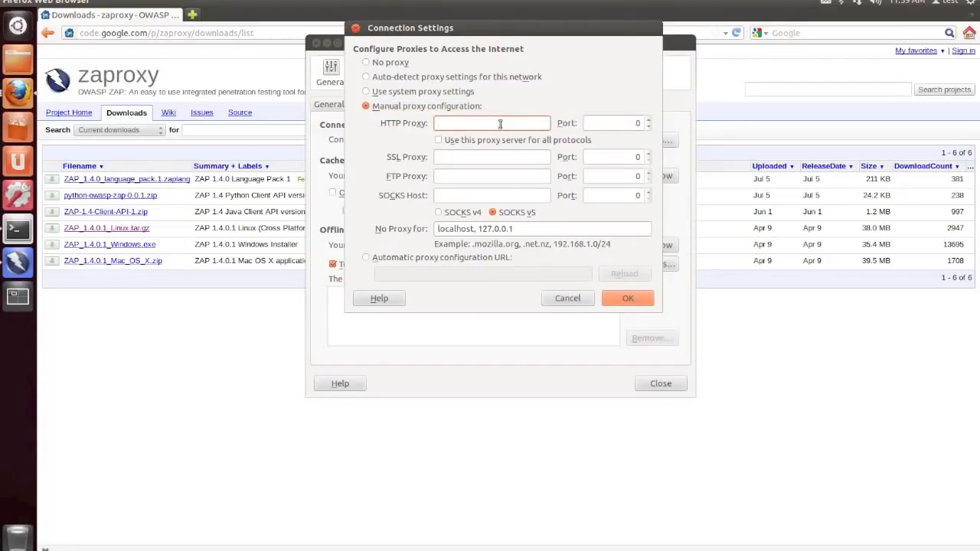
{"action": "type", "text": "localhost"}
{"action": "key", "text": "Tab"}
{"action": "type", "text": "8080"}
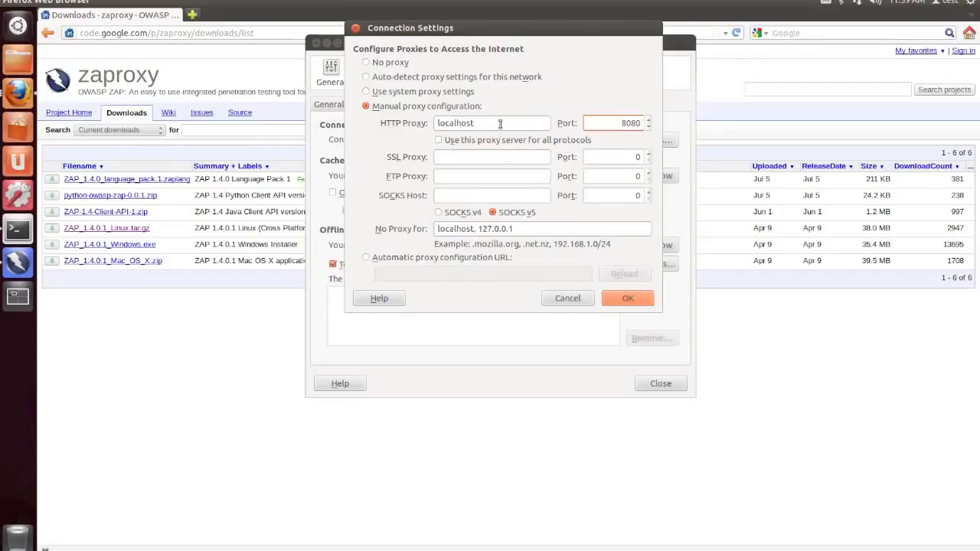
{"action": "left_click", "coordinate": [441, 142]}
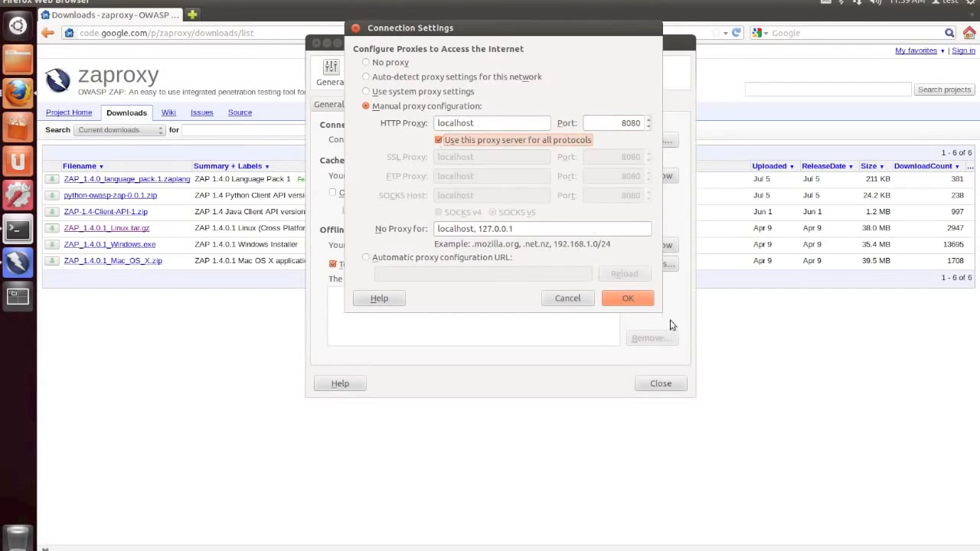
{"action": "left_click", "coordinate": [642, 300]}
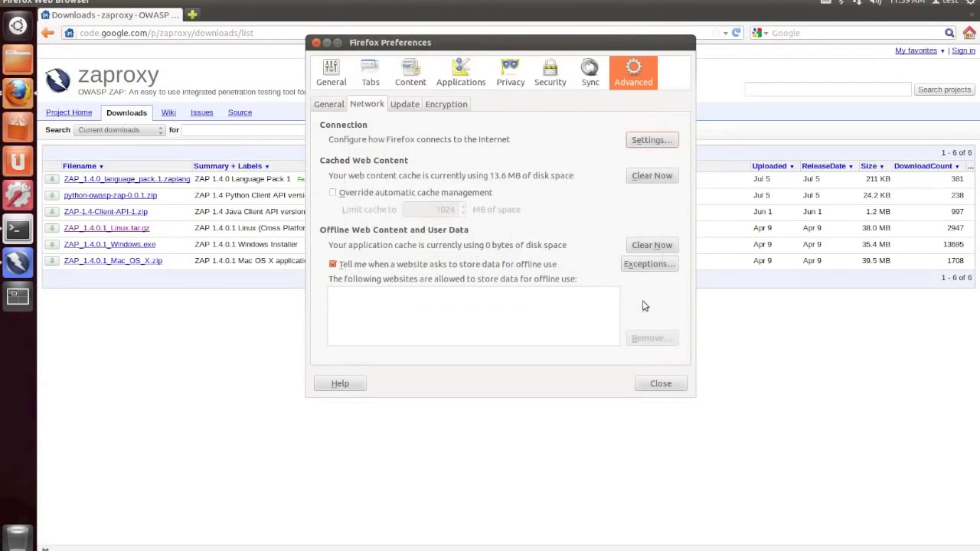
{"action": "left_click", "coordinate": [657, 385]}
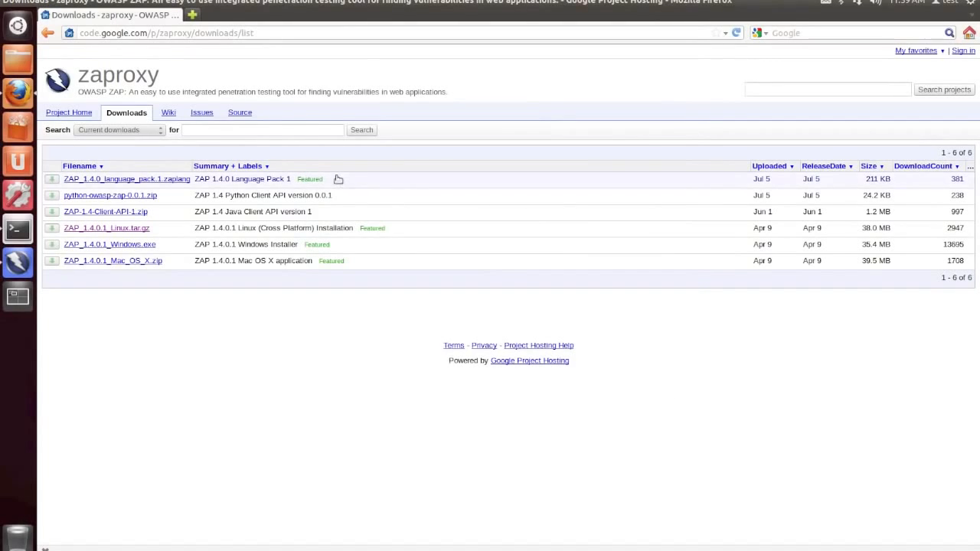
- Select the Sites root in ZAP, reload the zaproxy downloads page in Firefox and return to ZAP
{"action": "left_click", "coordinate": [22, 264]}
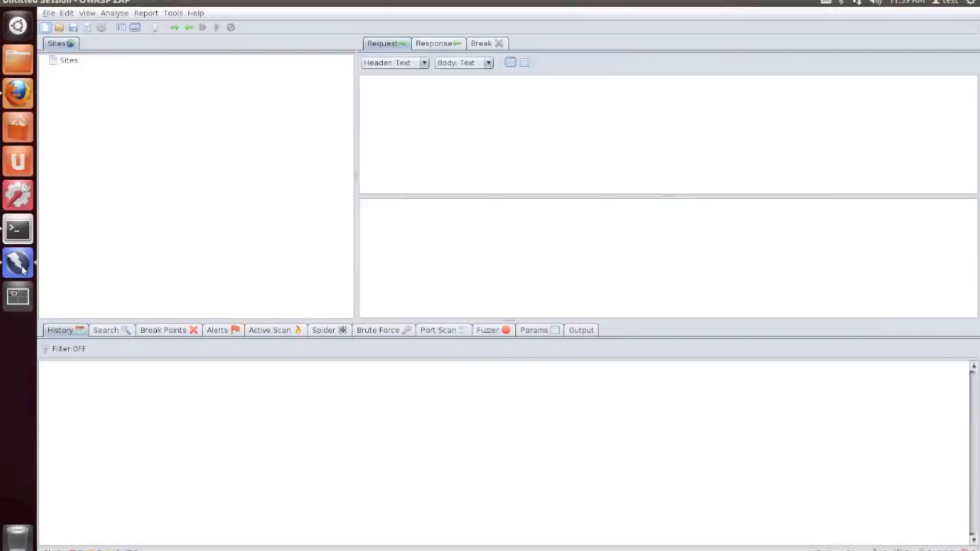
{"action": "left_click", "coordinate": [73, 63]}
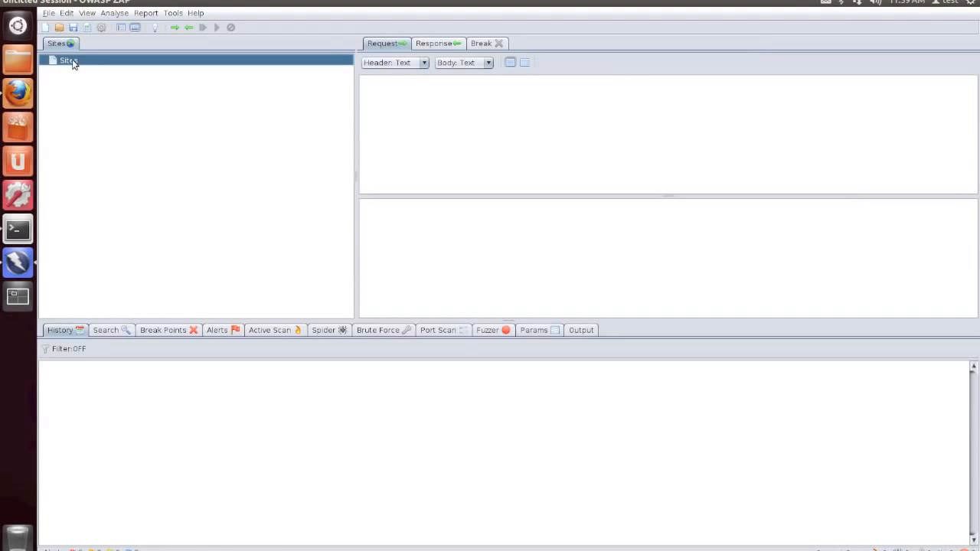
{"action": "left_click", "coordinate": [18, 93]}
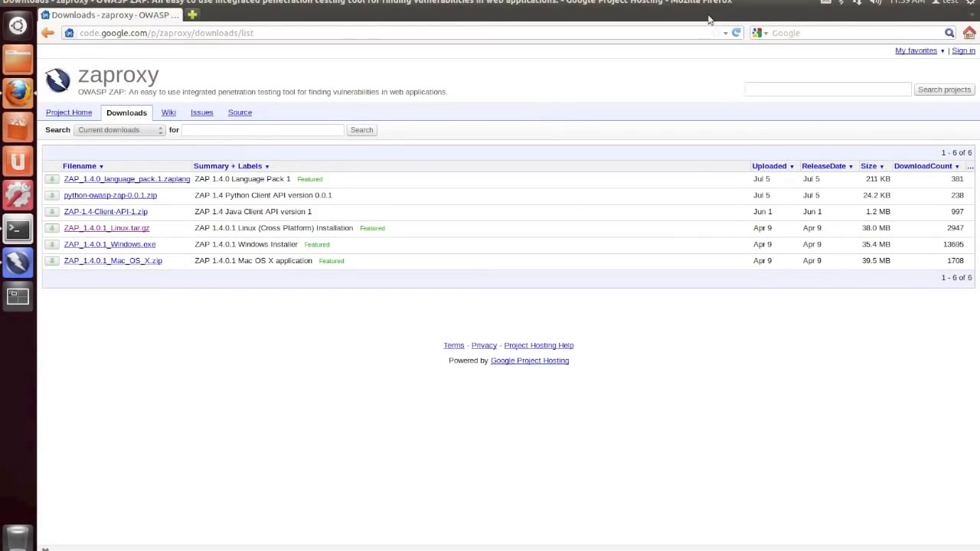
{"action": "left_click", "coordinate": [738, 33]}
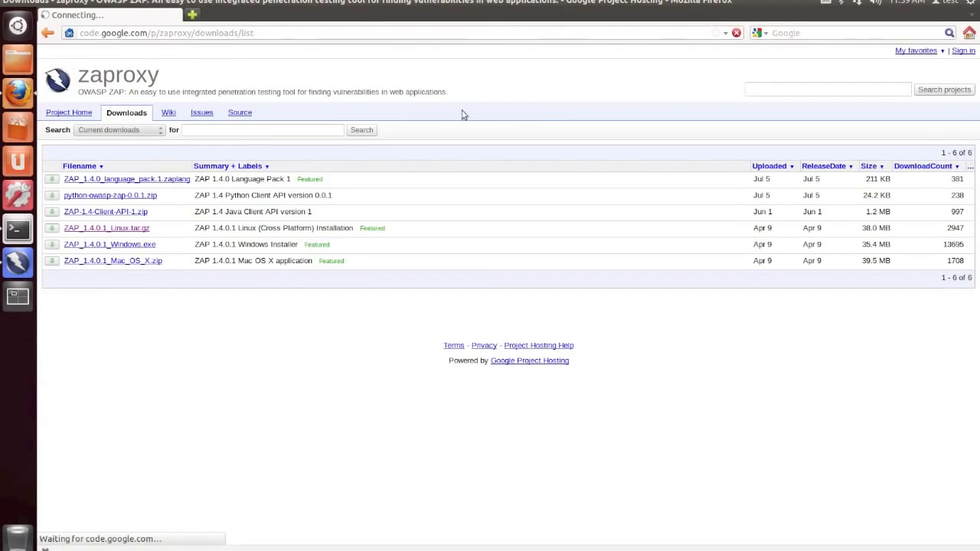
{"action": "left_click", "coordinate": [19, 263]}
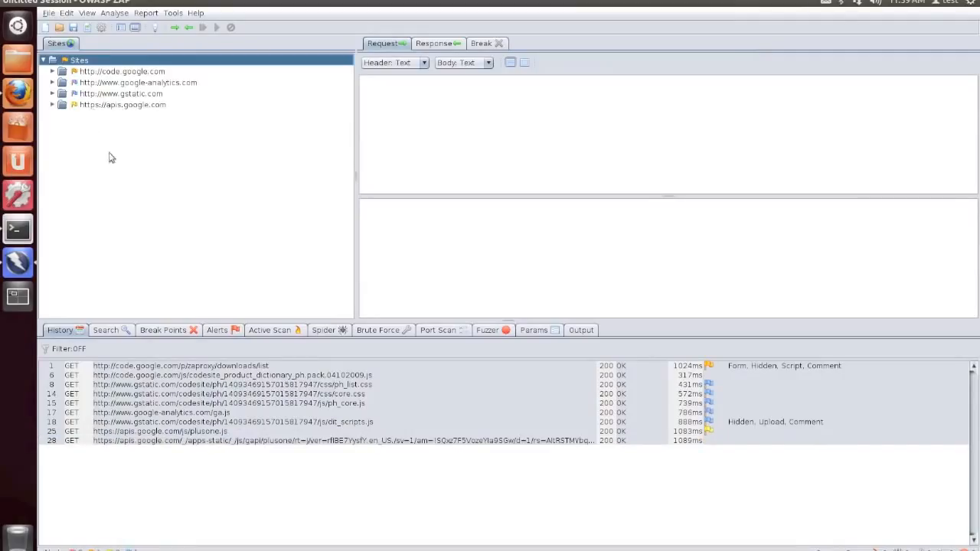
{"action": "double_click", "coordinate": [92, 72]}
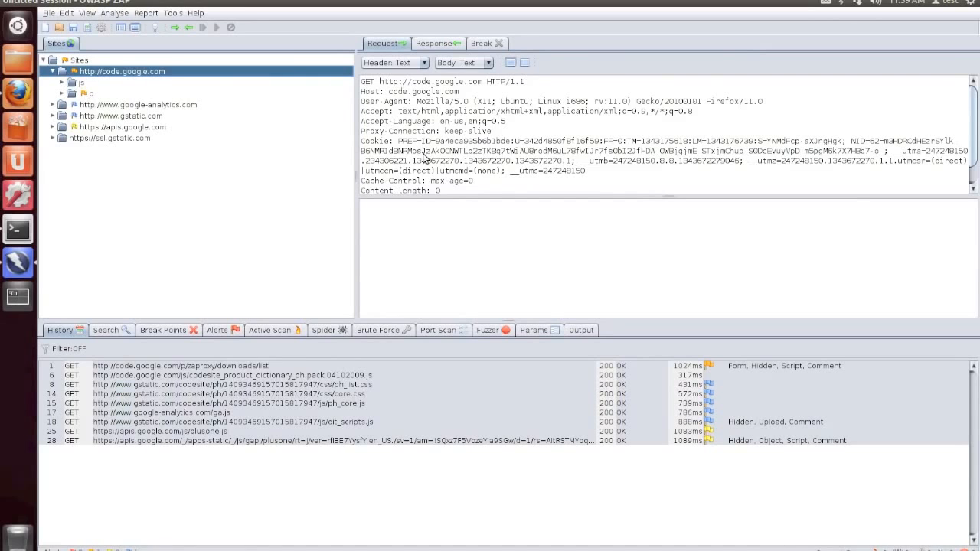
{"action": "left_click", "coordinate": [444, 44]}
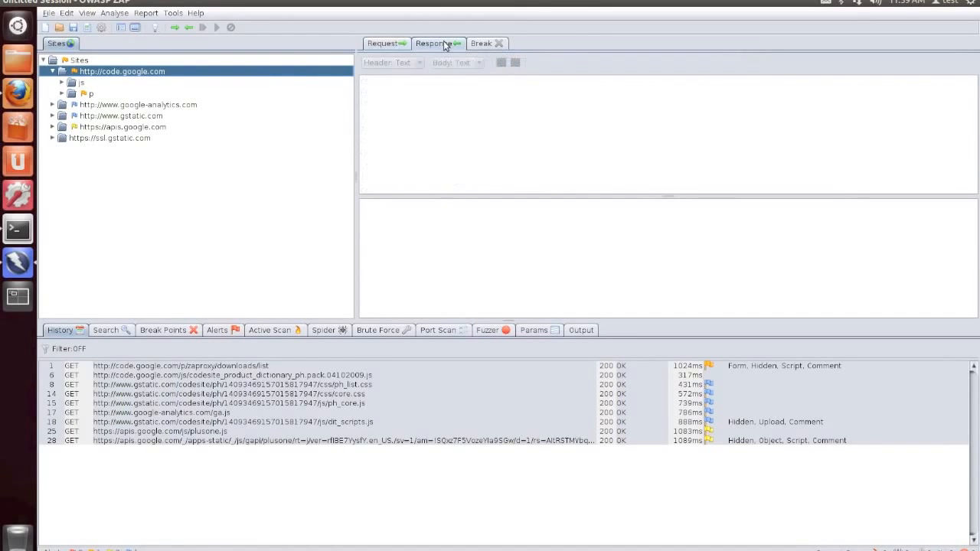
{"action": "left_click", "coordinate": [383, 44]}
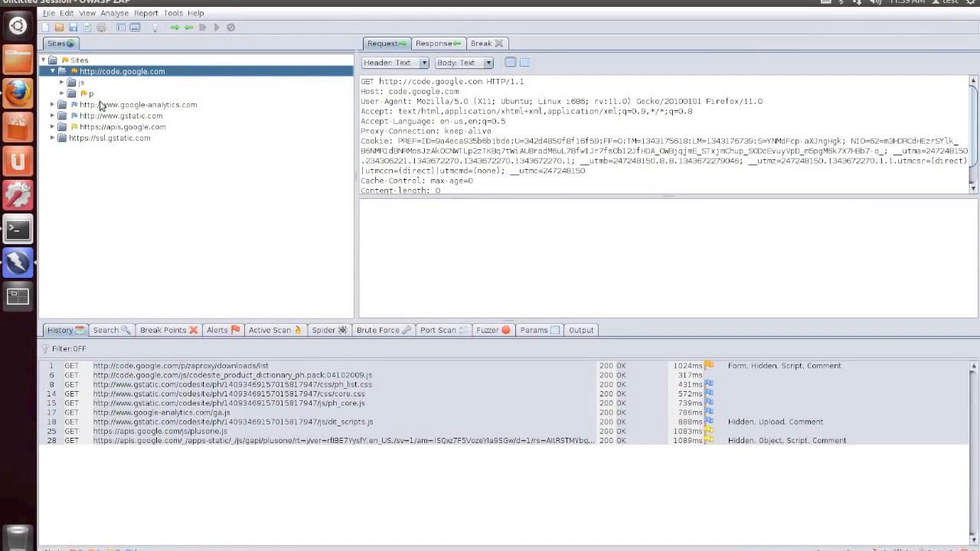
{"action": "left_click", "coordinate": [53, 71]}
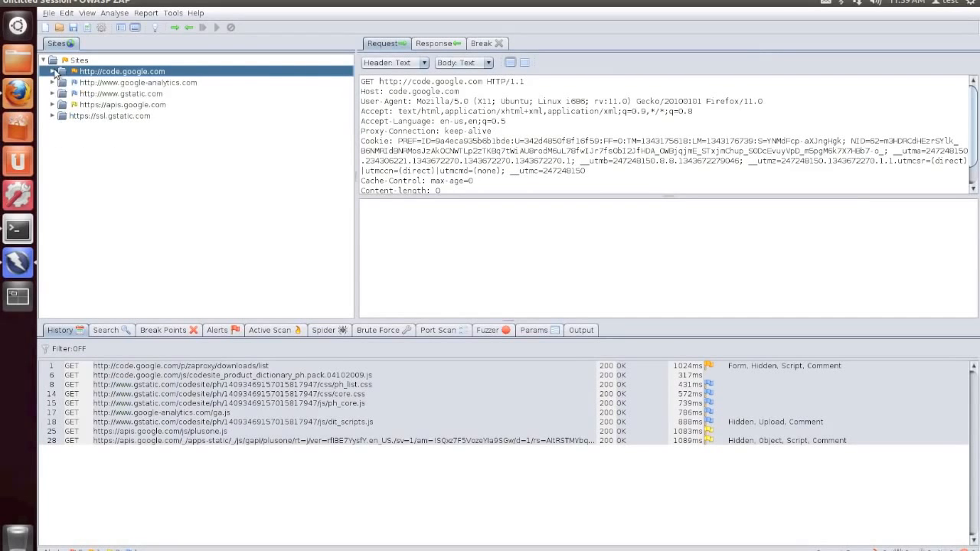
{"action": "left_click", "coordinate": [120, 83]}
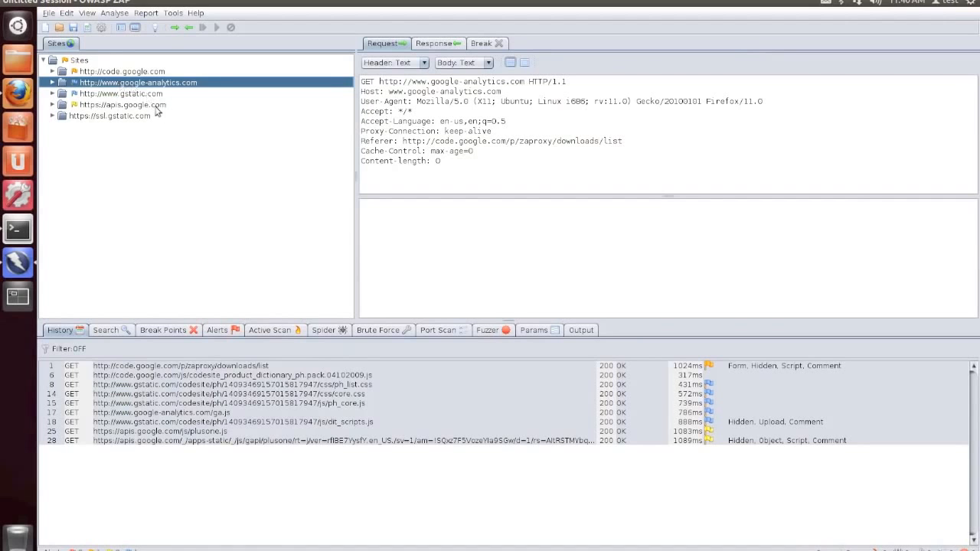
{"action": "left_click", "coordinate": [22, 95]}
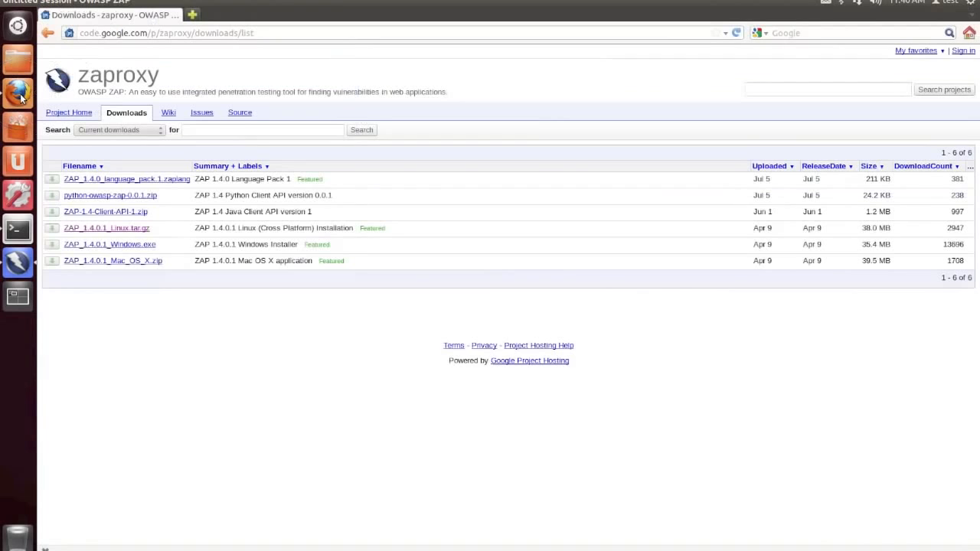